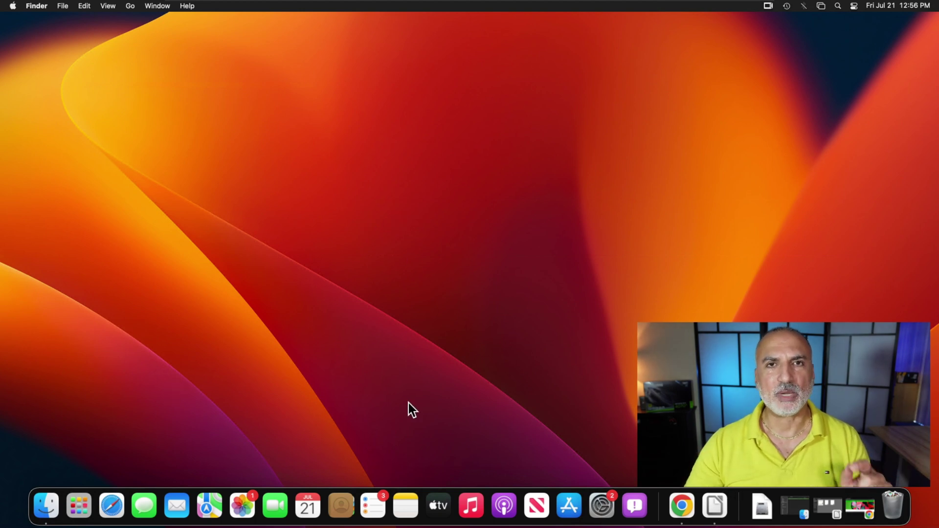
Step: Launch LibreOffice and confirm in the About dialog that version 7.5.5.2 is installed
{"action": "left_click", "coordinate": [714, 505]}
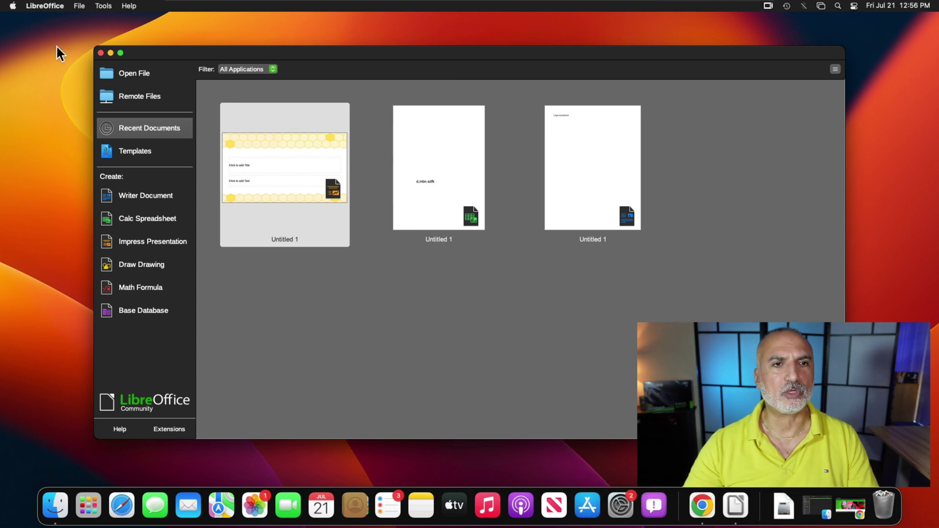
{"action": "left_click", "coordinate": [45, 9]}
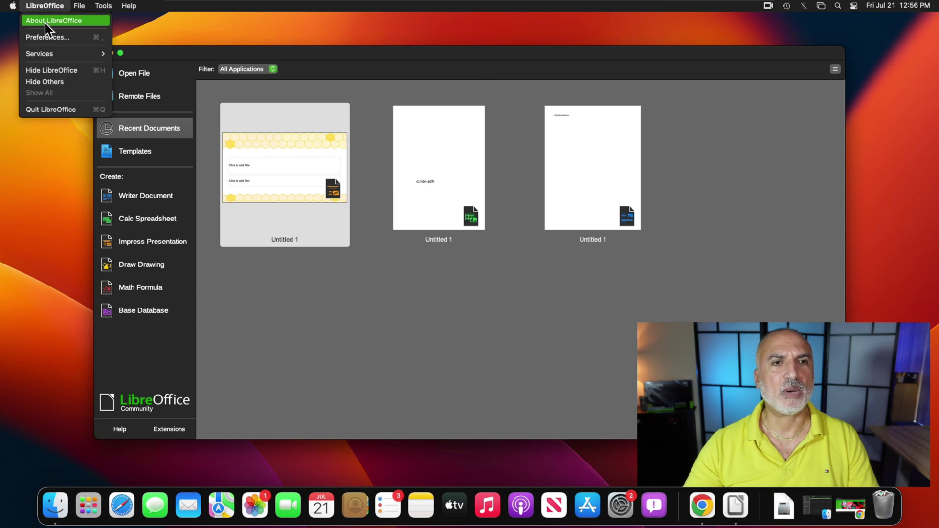
{"action": "left_click", "coordinate": [45, 21]}
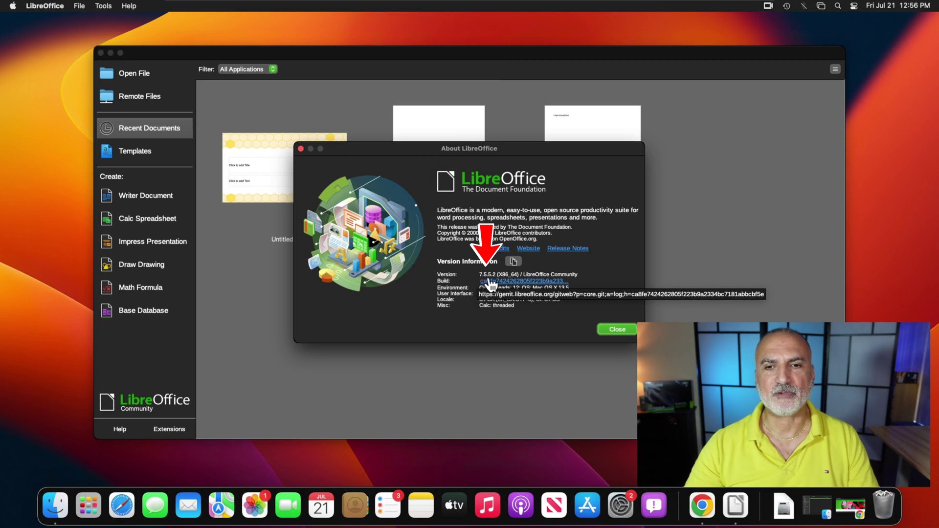
{"action": "left_click", "coordinate": [616, 330]}
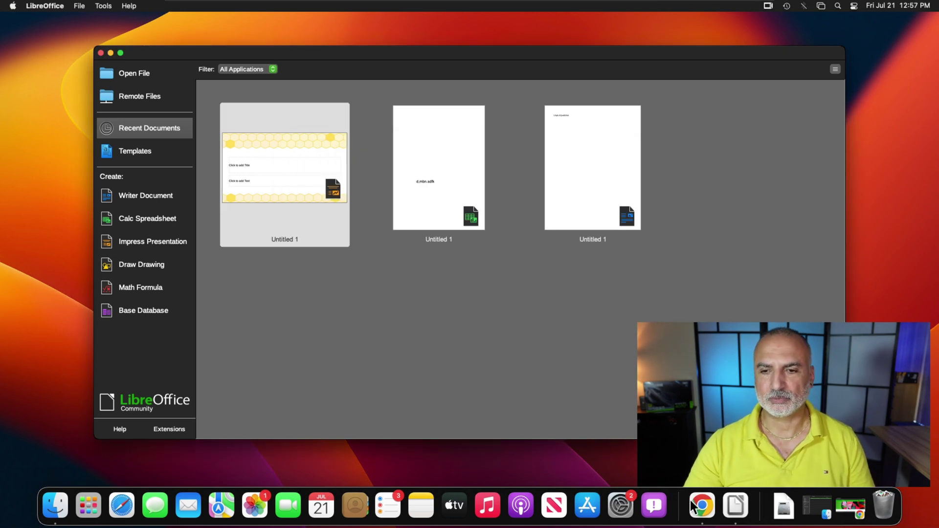
Step: On libreoffice.org, use the DOWNLOAD menu to reach the LibreOffice 7.5.5 macOS (Intel) download page
{"action": "left_click", "coordinate": [702, 509]}
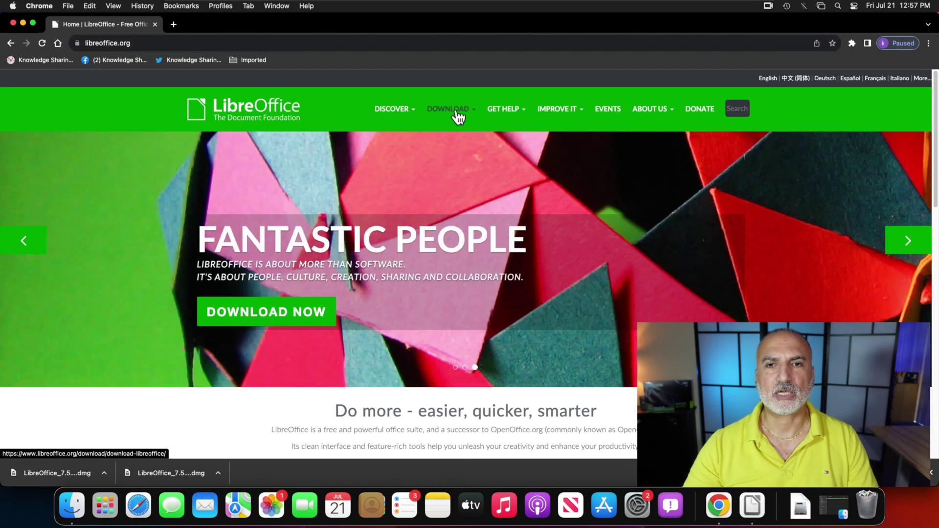
{"action": "mouse_move", "coordinate": [458, 117]}
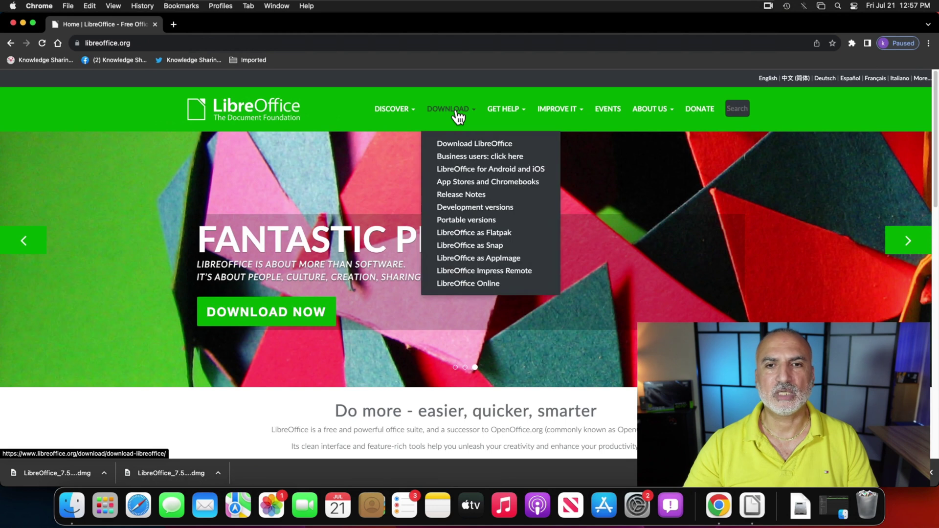
{"action": "left_click", "coordinate": [468, 142]}
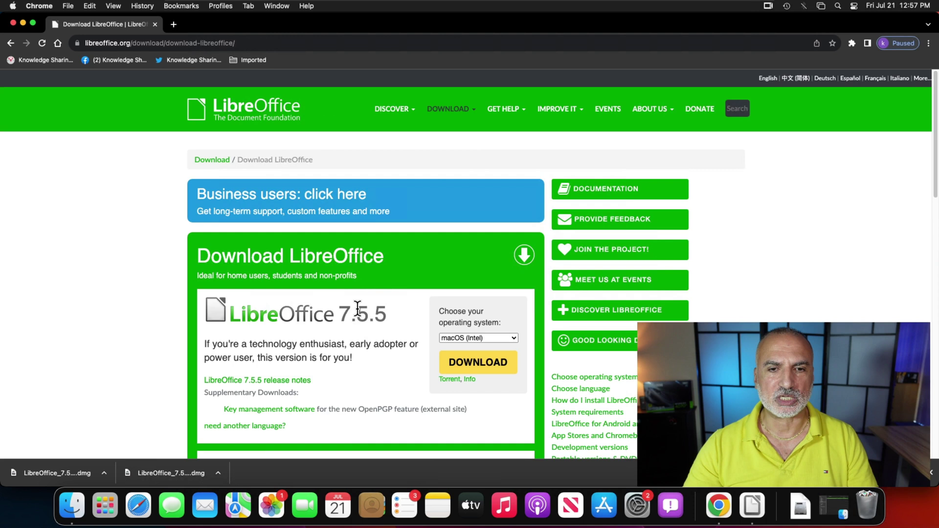
{"action": "scroll", "coordinate": [367, 303], "scroll_direction": "down", "scroll_amount": 4}
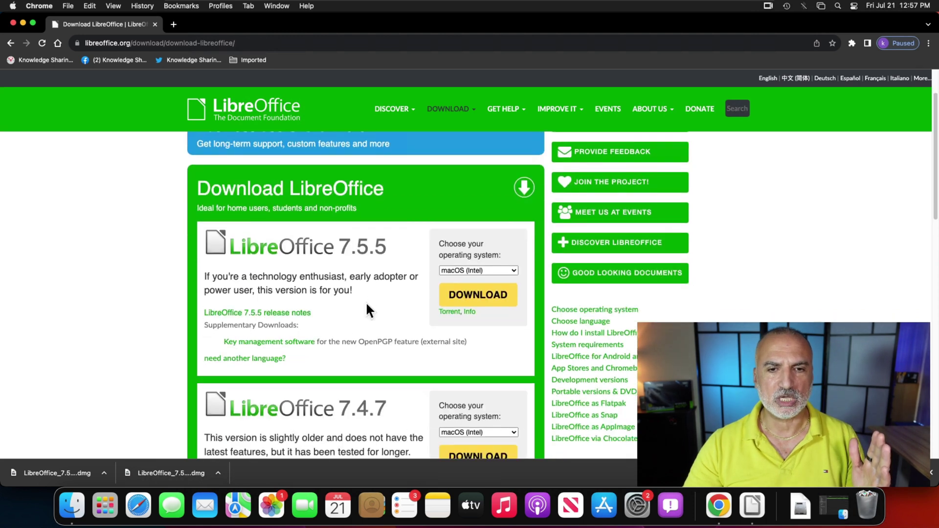
{"action": "scroll", "coordinate": [372, 332], "scroll_direction": "up", "scroll_amount": 4}
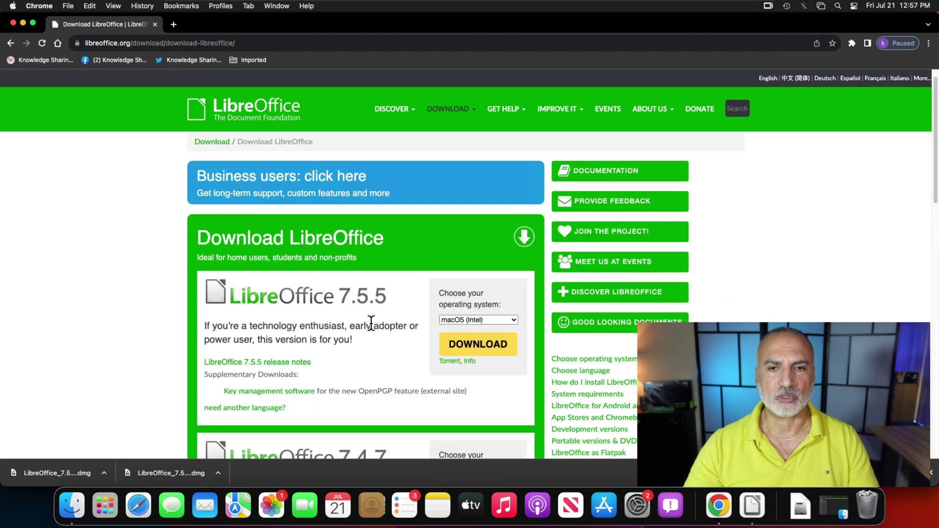
{"action": "scroll", "coordinate": [464, 343], "scroll_direction": "up", "scroll_amount": 1}
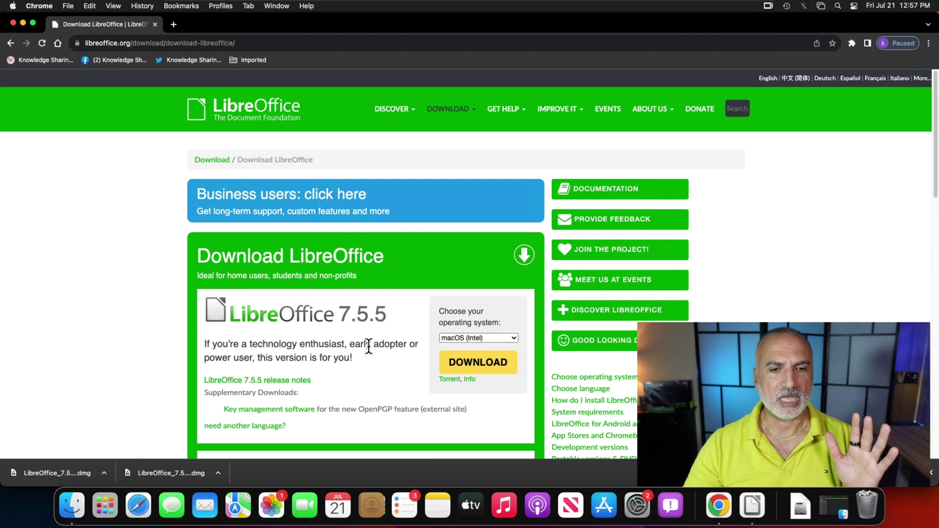
Step: Choose French under 'need another language?' and download the 'Translated User Interface: français' langpack
{"action": "left_click", "coordinate": [239, 430]}
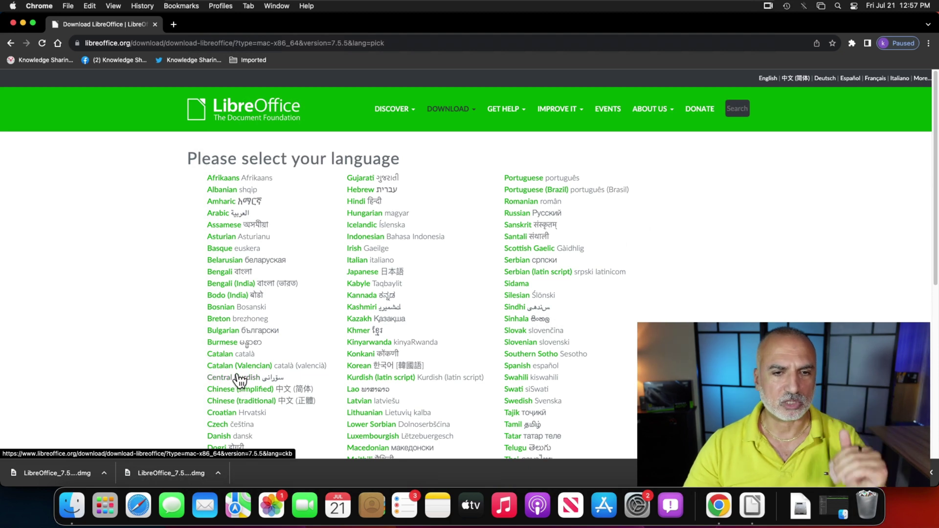
{"action": "scroll", "coordinate": [238, 378], "scroll_direction": "down", "scroll_amount": 3}
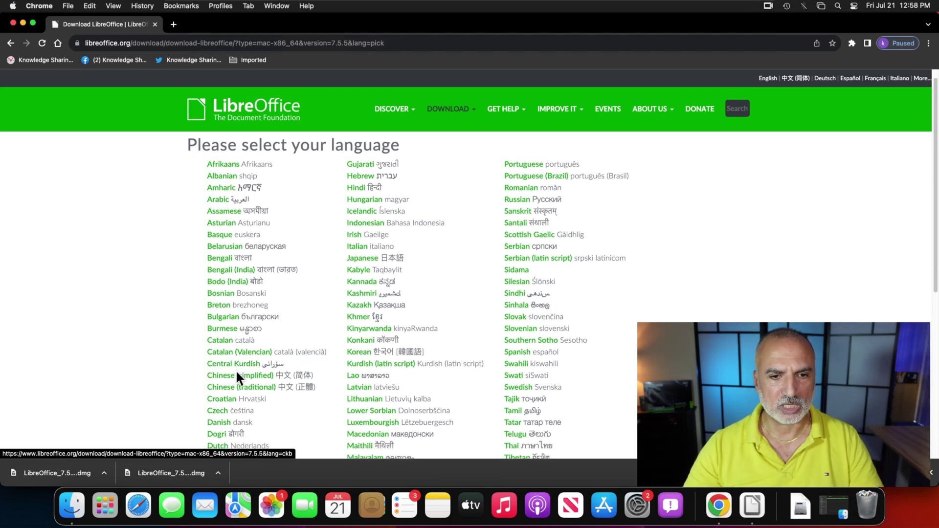
{"action": "scroll", "coordinate": [235, 368], "scroll_direction": "down", "scroll_amount": 10}
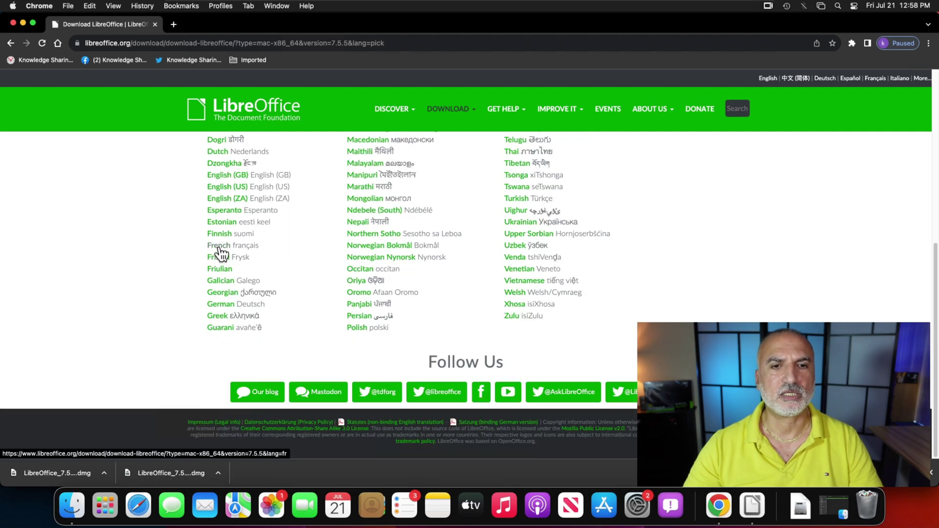
{"action": "left_click", "coordinate": [218, 246]}
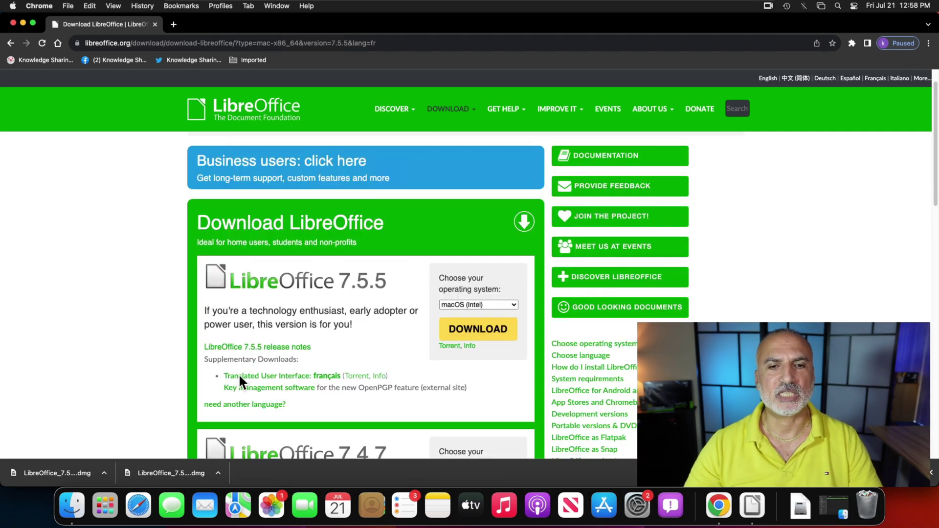
{"action": "left_click", "coordinate": [323, 376]}
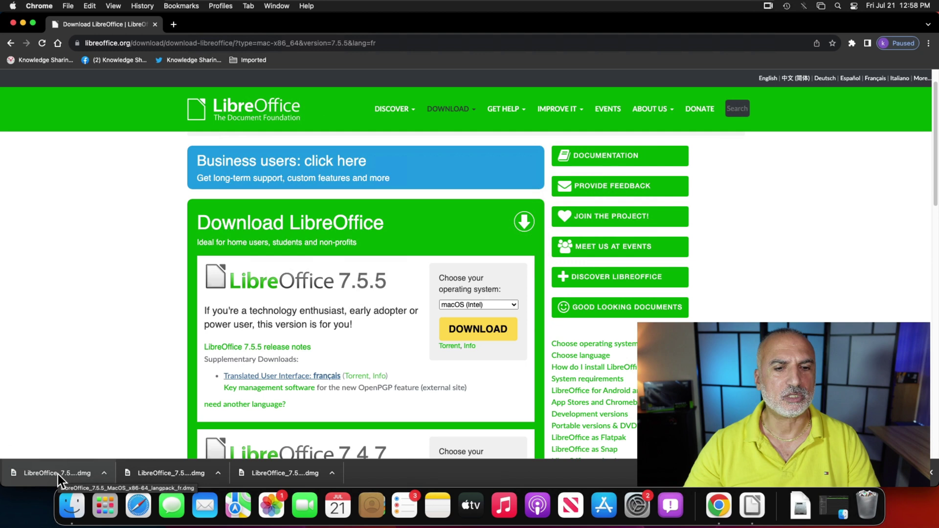
Step: Close the LibreOffice Start Center and open the Downloads folder in Finder
{"action": "left_click", "coordinate": [23, 23]}
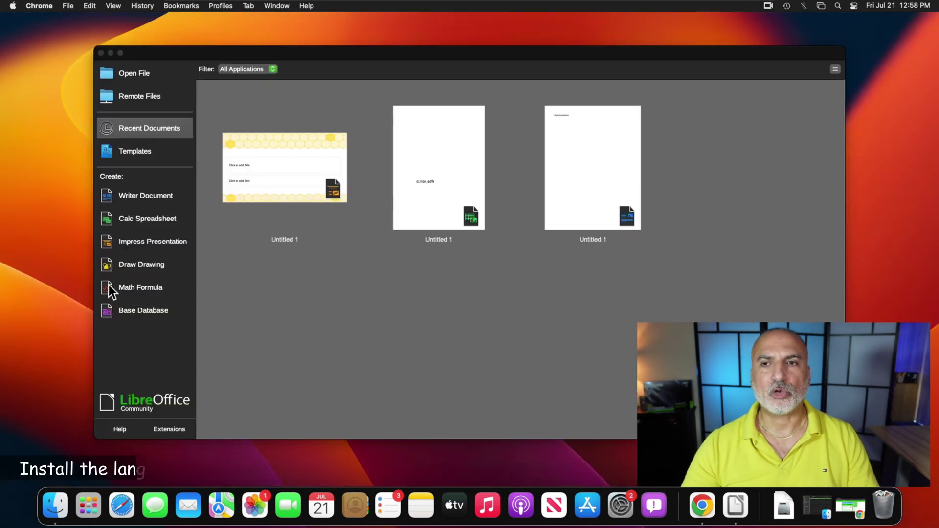
{"action": "left_click", "coordinate": [309, 60]}
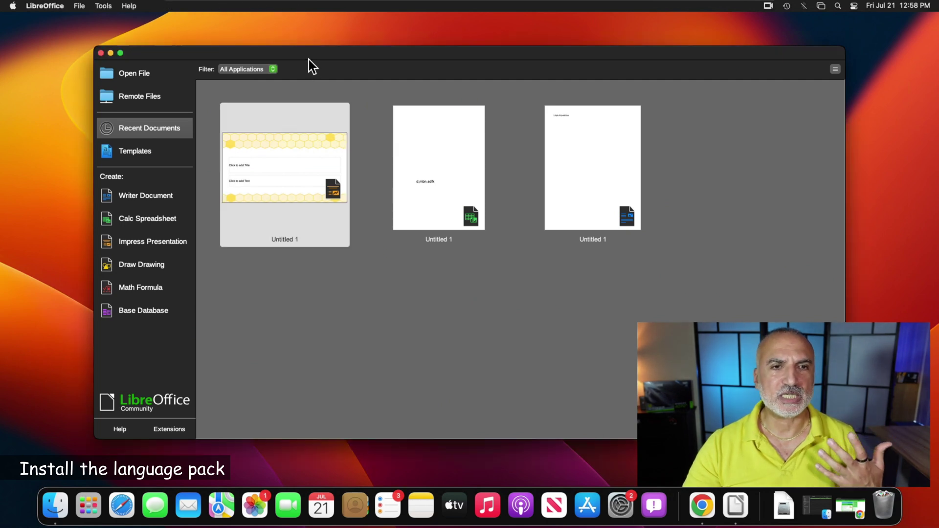
{"action": "left_click", "coordinate": [101, 52]}
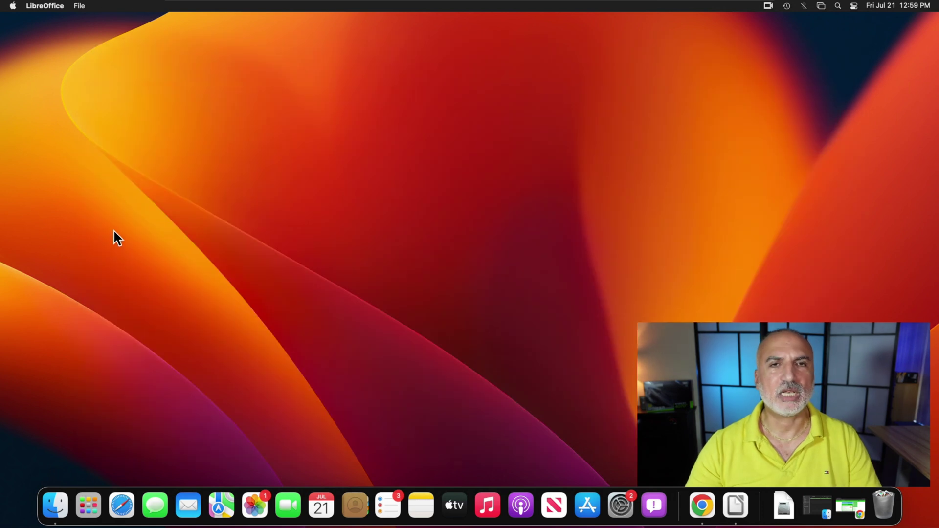
{"action": "left_click", "coordinate": [54, 505]}
{"action": "left_click_drag", "start_coordinate": [602, 115], "coordinate": [459, 115]}
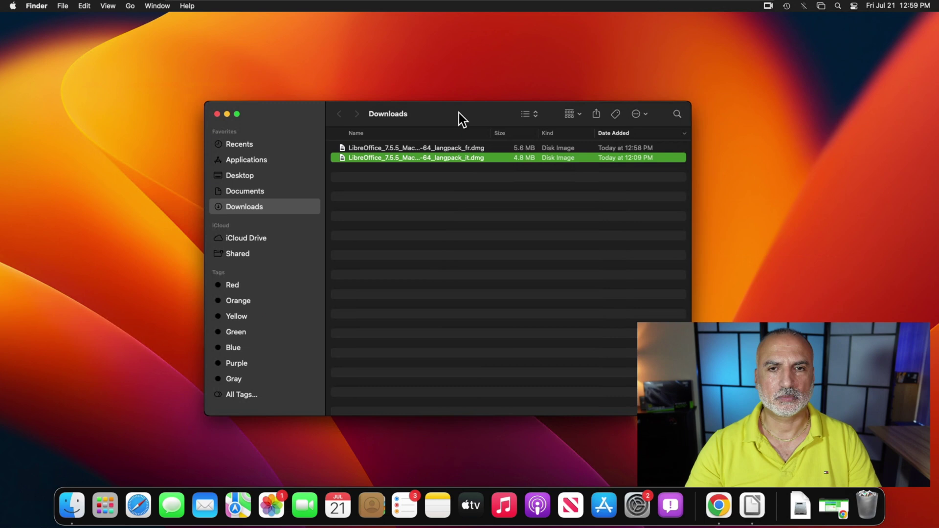
Step: Mount LibreOffice_7.5.5_MacOS_x86-64_langpack_fr.dmg and run the French Language Pack installer to completion
{"action": "left_click", "coordinate": [374, 148]}
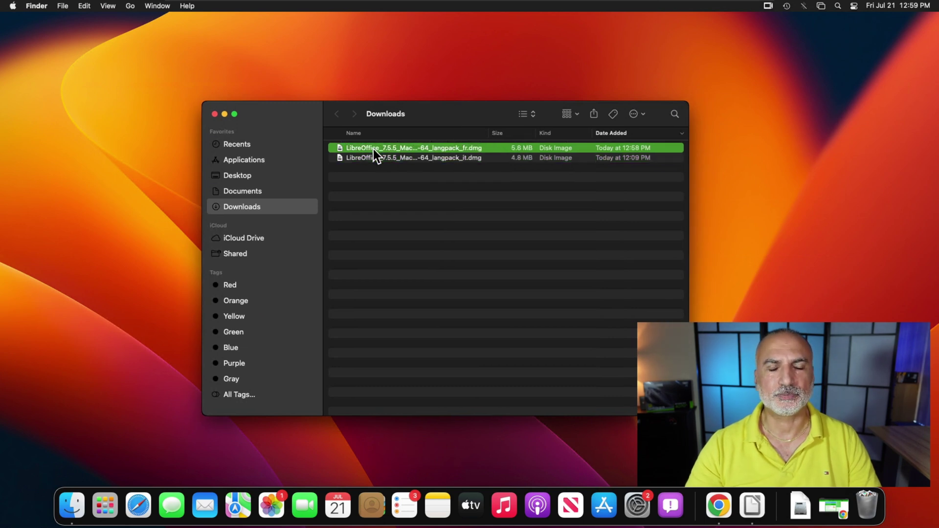
{"action": "double_click", "coordinate": [374, 149]}
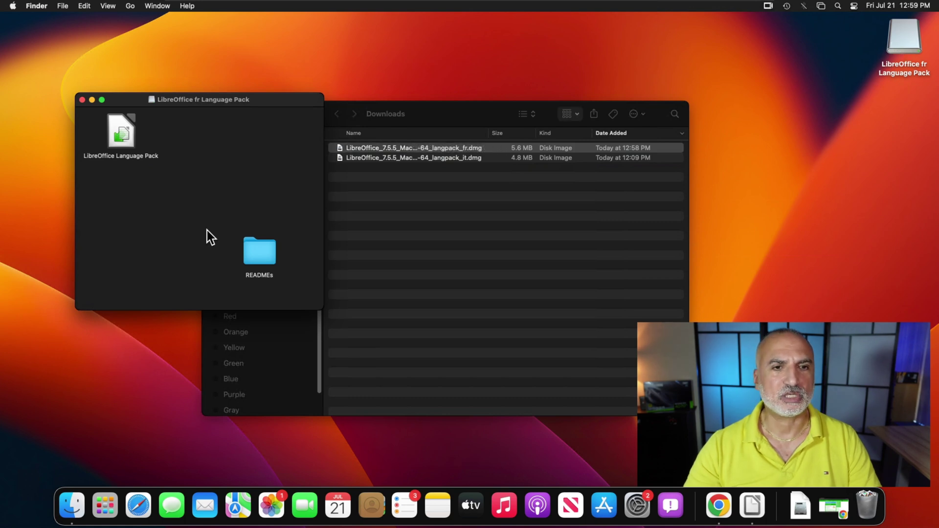
{"action": "double_click", "coordinate": [119, 137]}
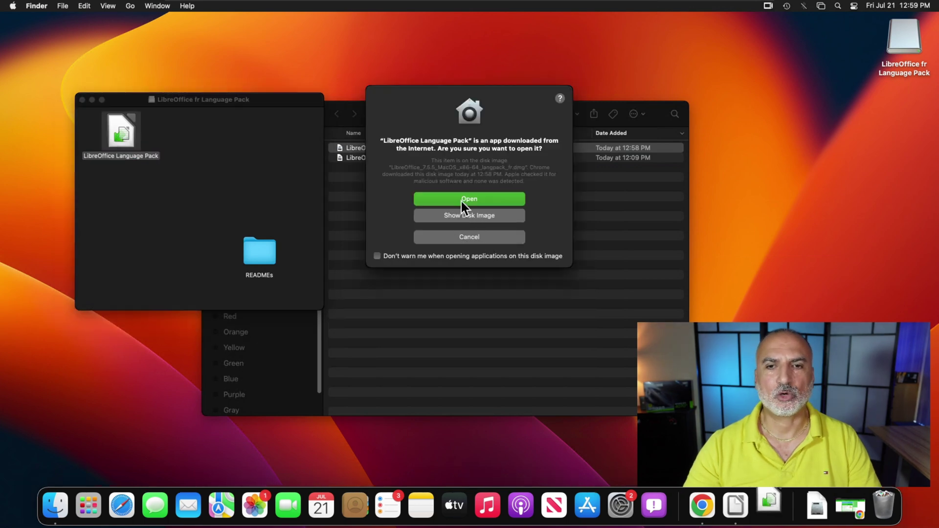
{"action": "left_click", "coordinate": [462, 200]}
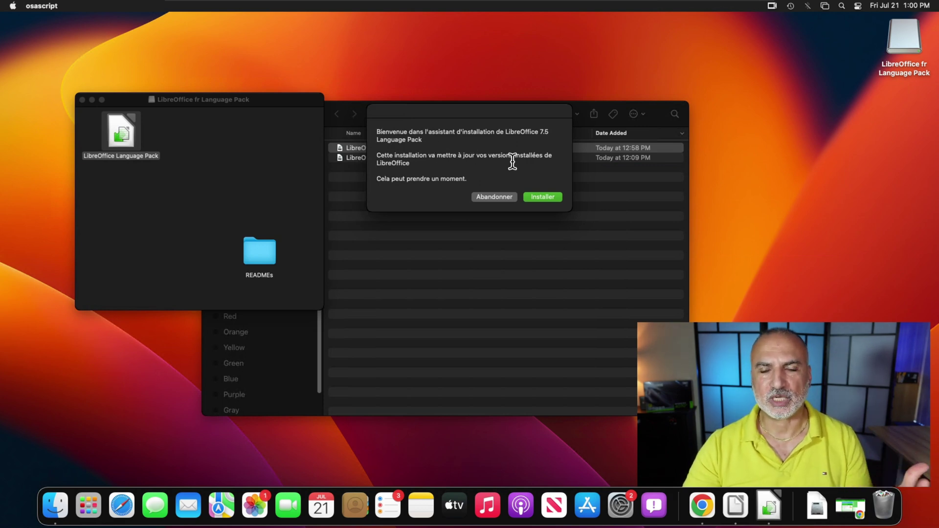
{"action": "left_click", "coordinate": [540, 198]}
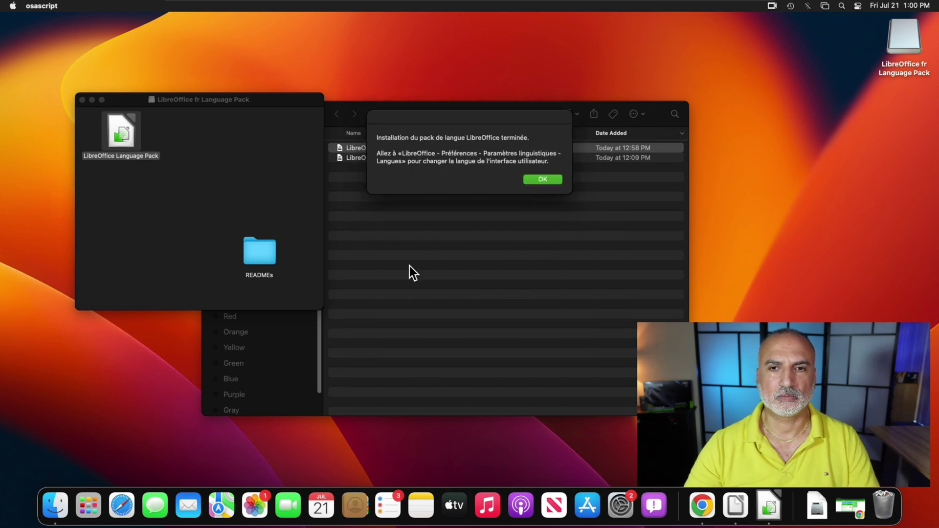
{"action": "left_click", "coordinate": [536, 181]}
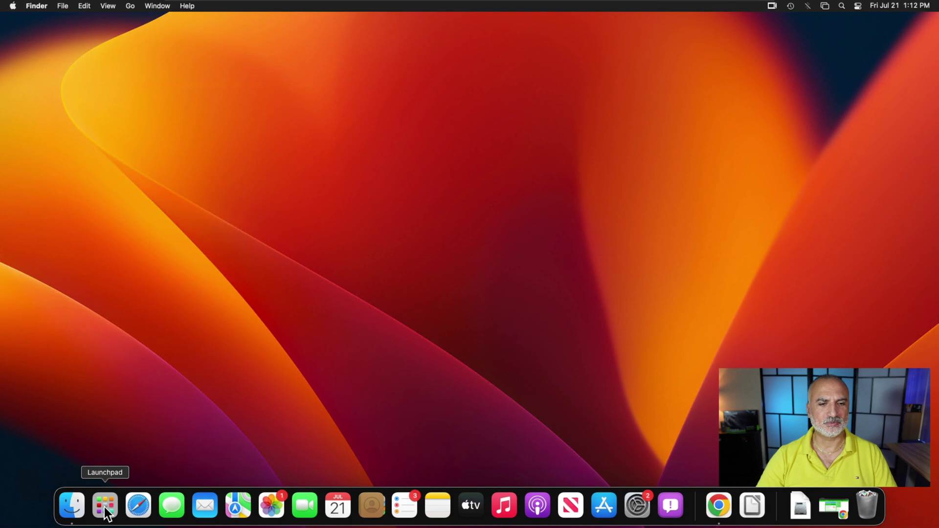
Step: Launch LibreOffice from Launchpad and open Preferences at Language Settings > Languages
{"action": "left_click", "coordinate": [106, 511]}
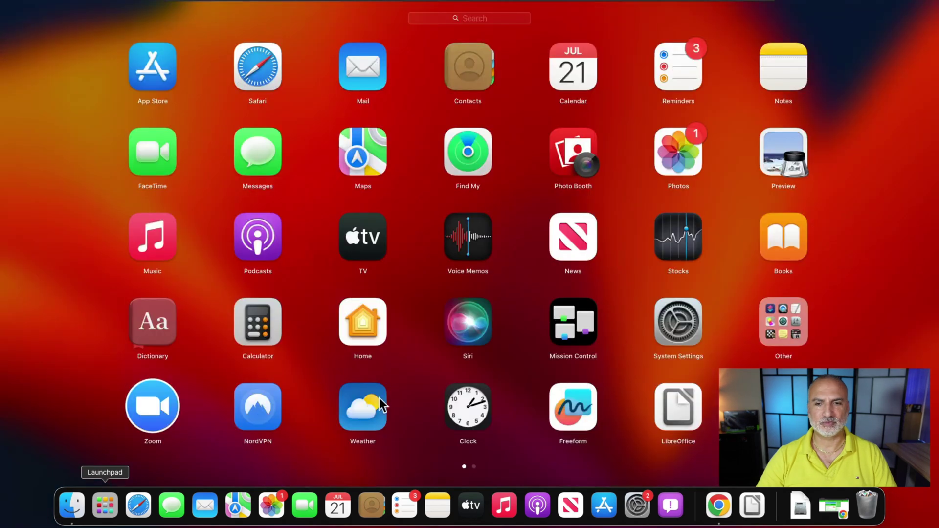
{"action": "left_click", "coordinate": [679, 415]}
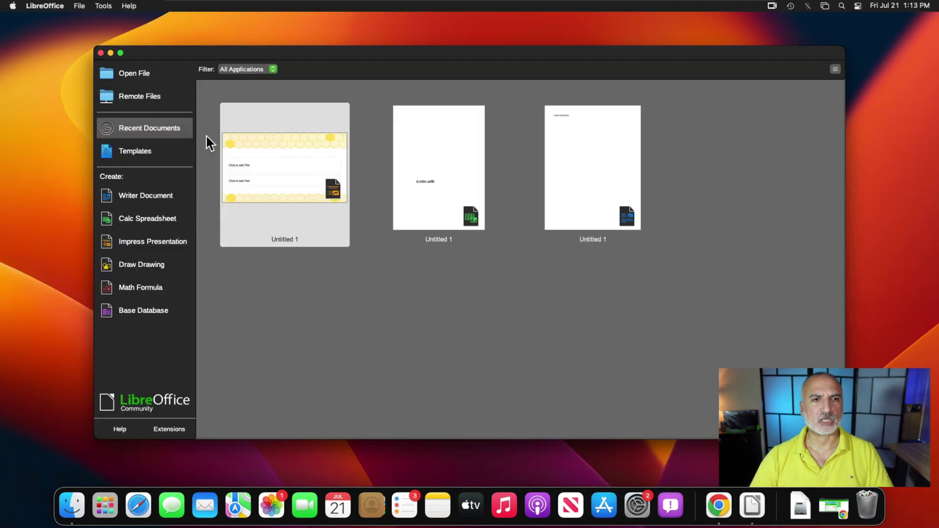
{"action": "left_click", "coordinate": [42, 10]}
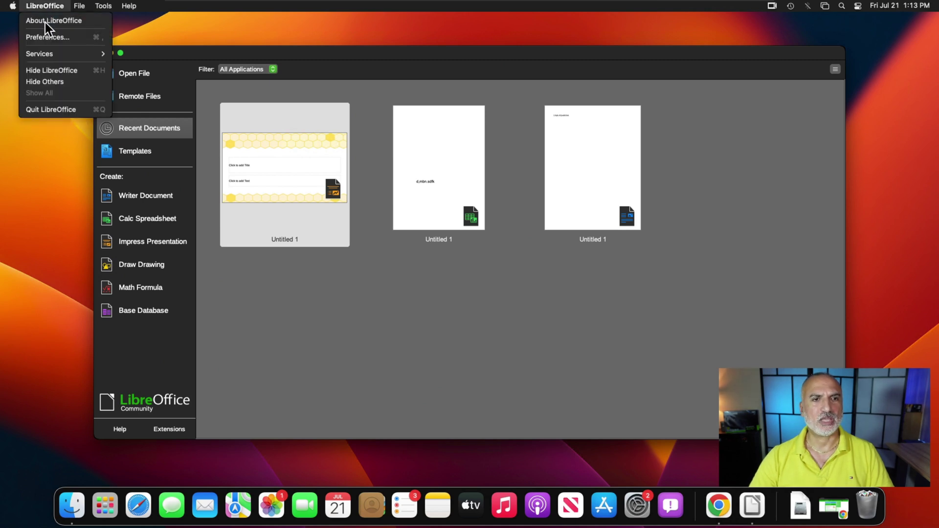
{"action": "left_click", "coordinate": [45, 37]}
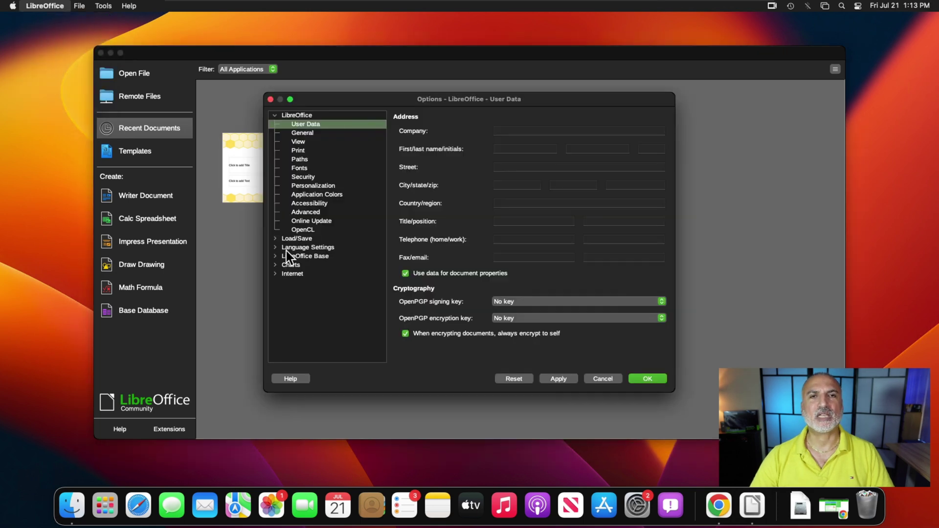
{"action": "left_click", "coordinate": [287, 249]}
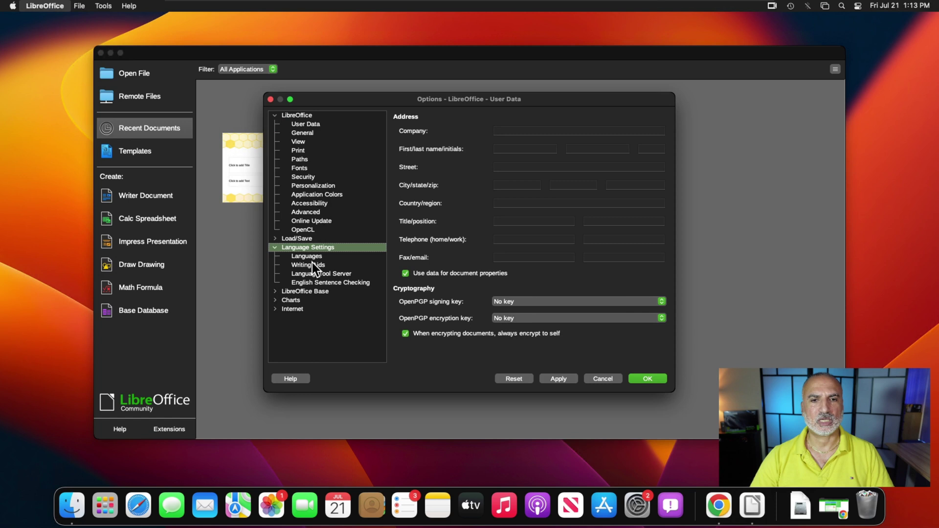
{"action": "left_click", "coordinate": [307, 258]}
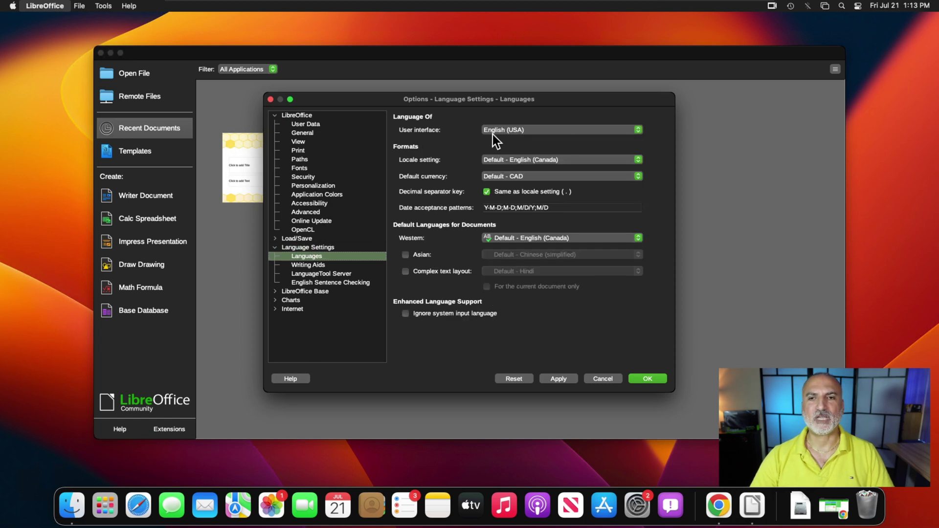
Step: Set the user interface and default Western languages to French (France) and confirm with OK
{"action": "left_click", "coordinate": [635, 132]}
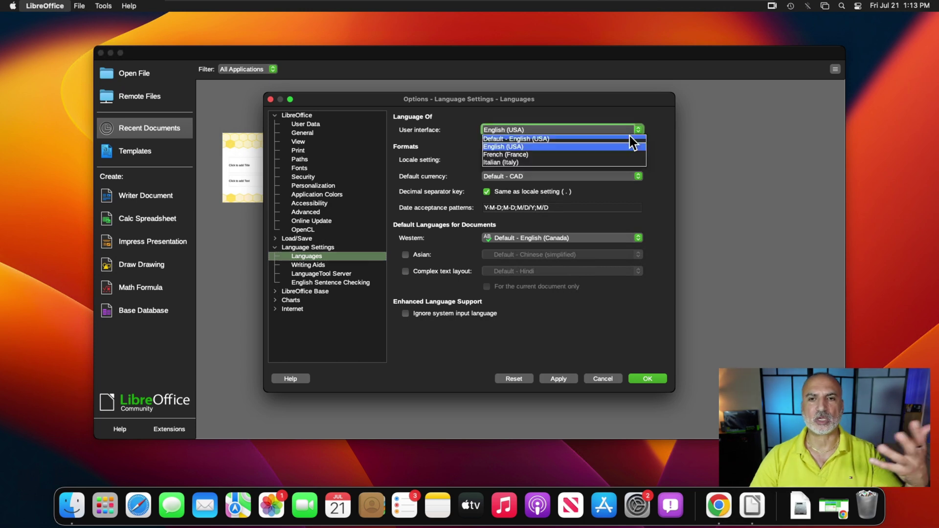
{"action": "left_click", "coordinate": [524, 155]}
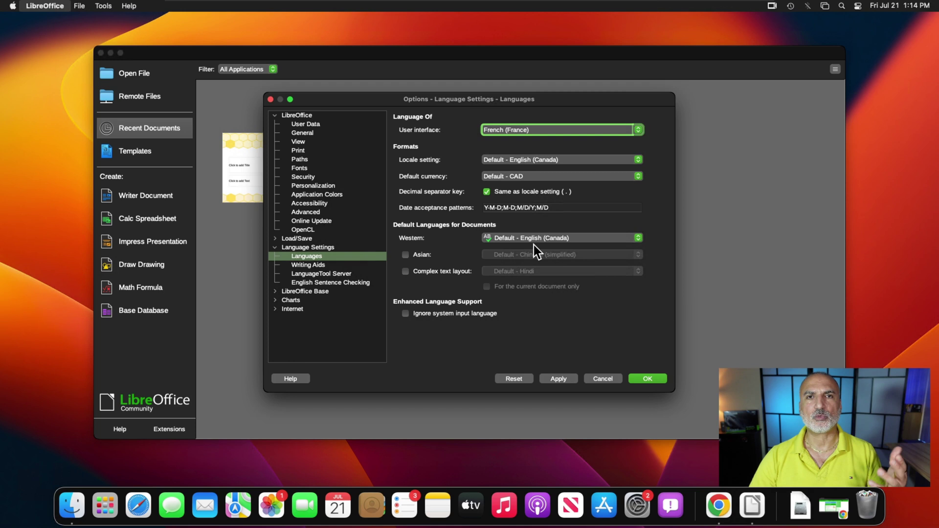
{"action": "left_click", "coordinate": [587, 241]}
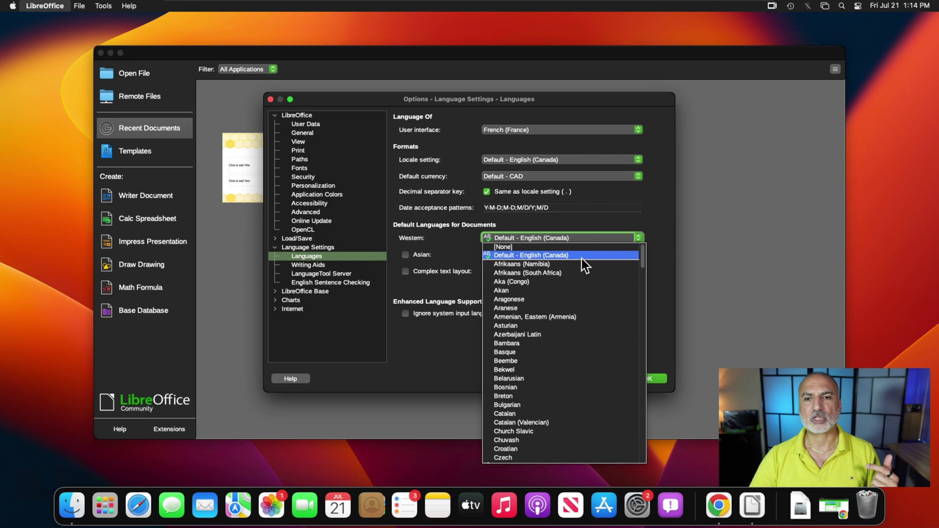
{"action": "scroll", "coordinate": [550, 323], "scroll_direction": "down", "scroll_amount": 15}
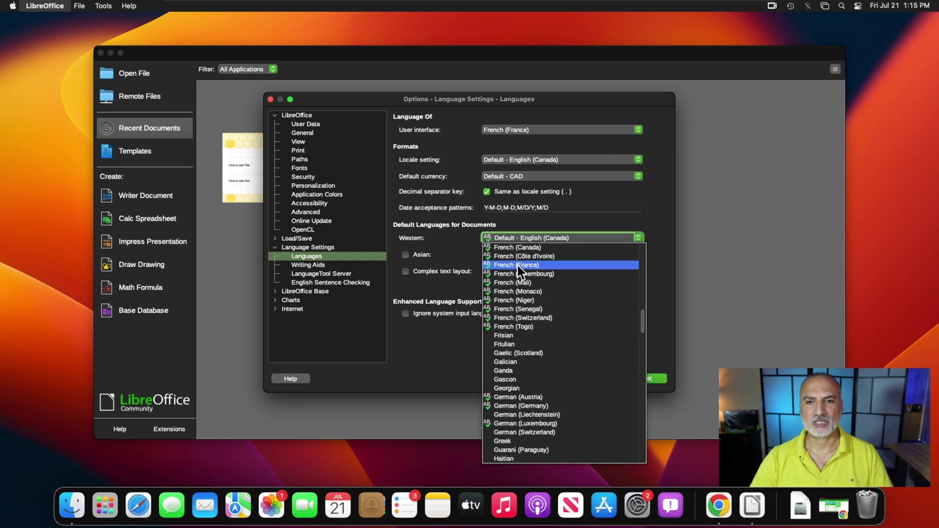
{"action": "left_click", "coordinate": [517, 266]}
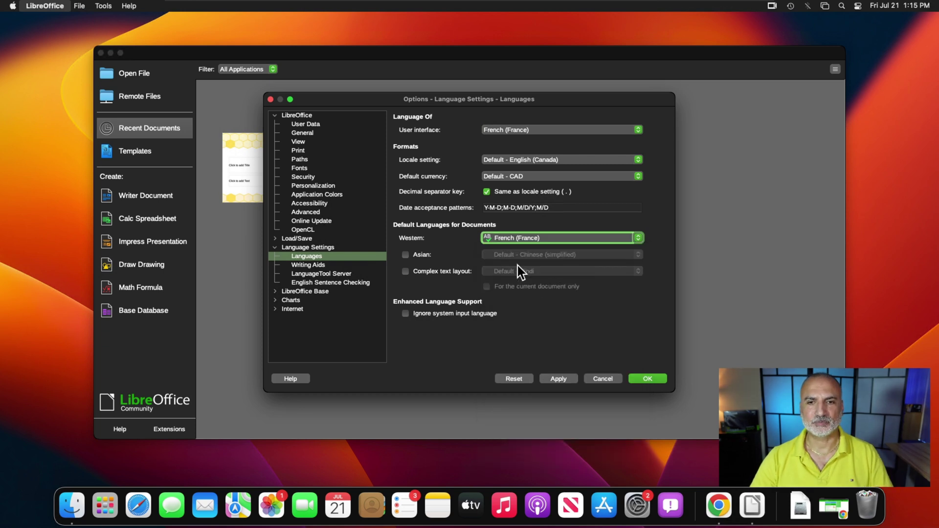
{"action": "left_click", "coordinate": [643, 380]}
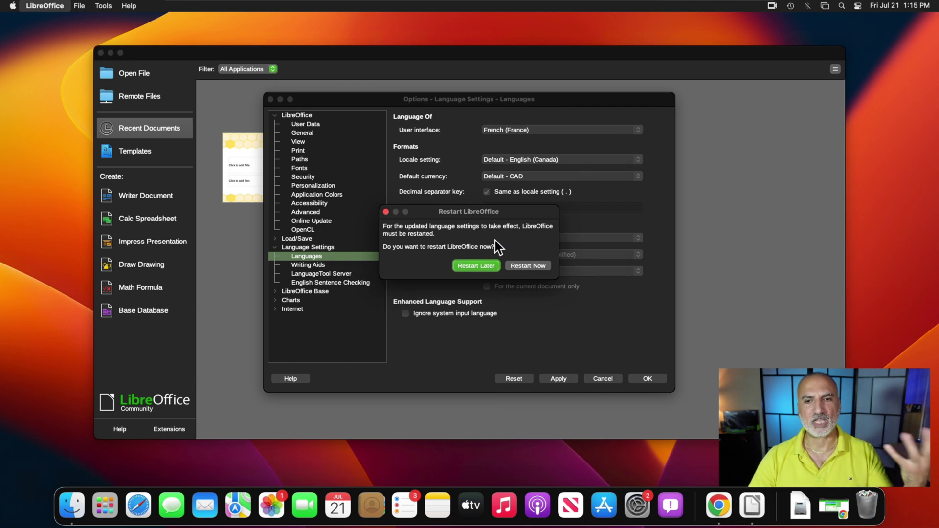
Step: Restart LibreOffice into the French interface and create a new blank Writer document
{"action": "left_click", "coordinate": [526, 266]}
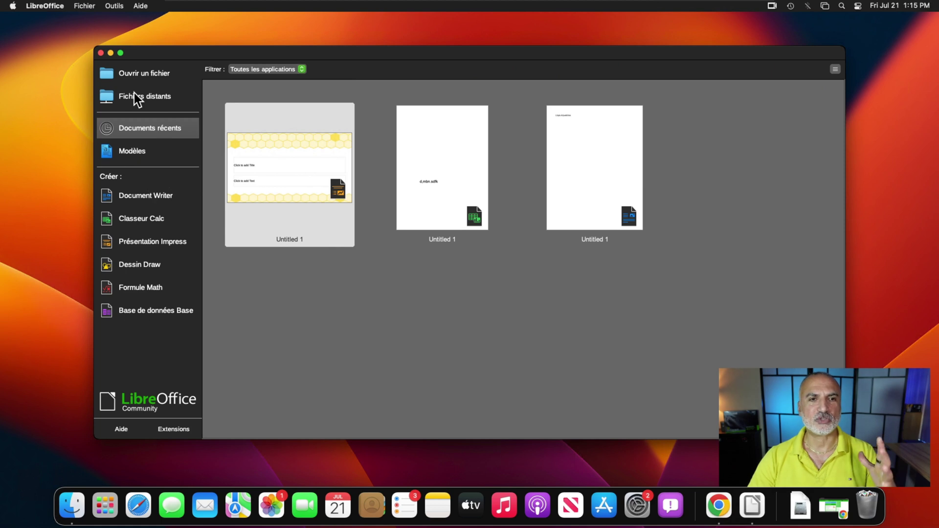
{"action": "left_click", "coordinate": [139, 198]}
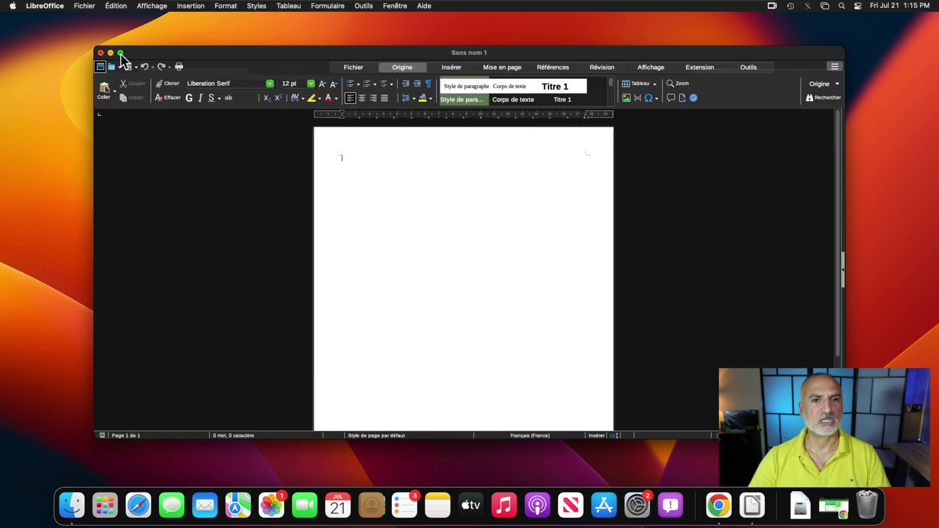
Step: Maximize the Writer window and type the misspelled test word 'Parfai' on its own line
{"action": "left_click", "coordinate": [120, 53]}
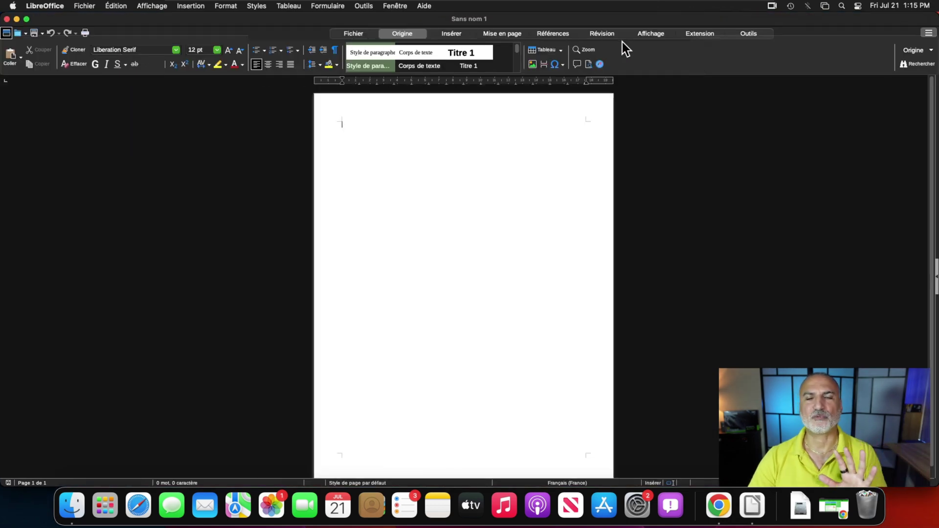
{"action": "key", "text": "super+a"}
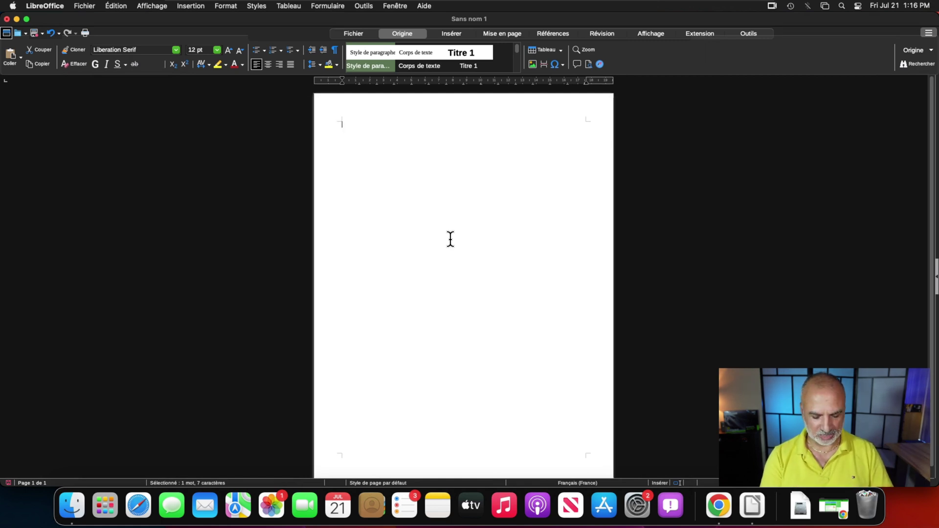
{"action": "type", "text": "Harfai"}
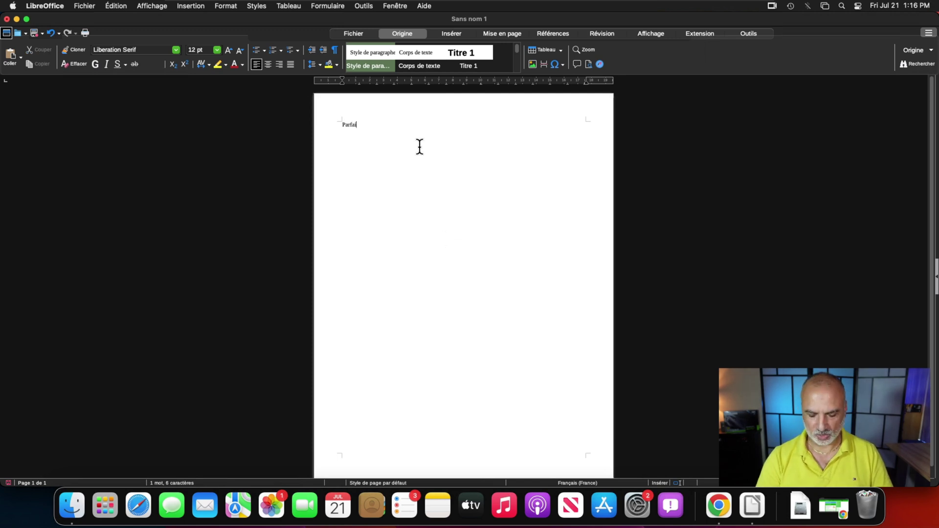
{"action": "key", "text": "Return"}
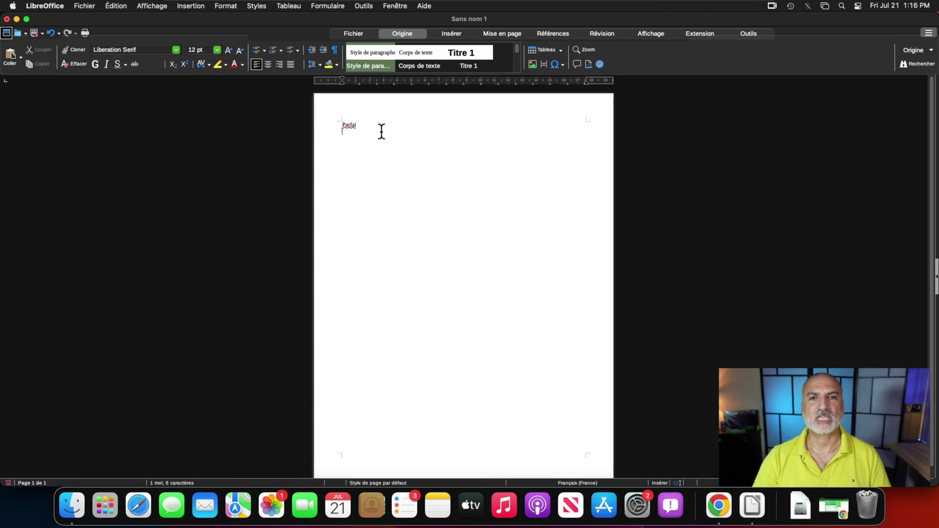
Step: Replace the flagged 'Parfai' with the French suggestion 'Parfais' and begin a new line
{"action": "right_click", "coordinate": [348, 127]}
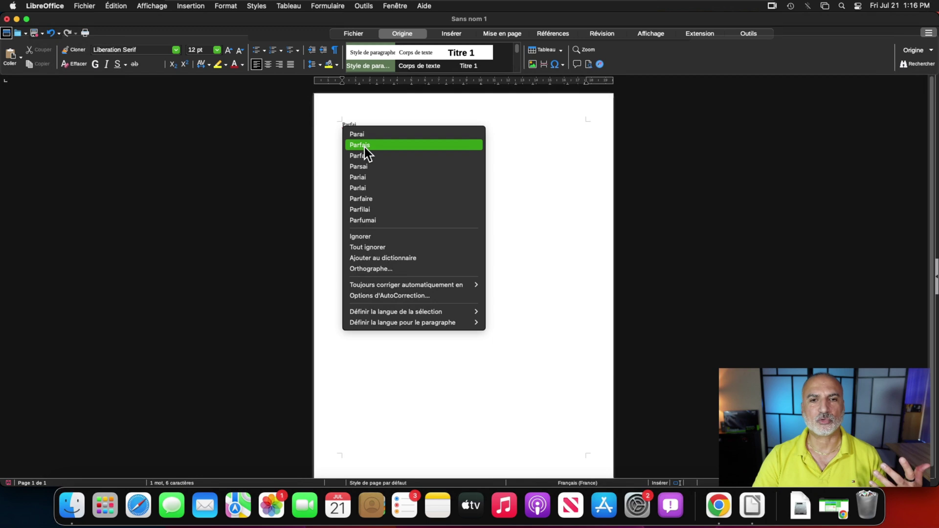
{"action": "left_click", "coordinate": [515, 159]}
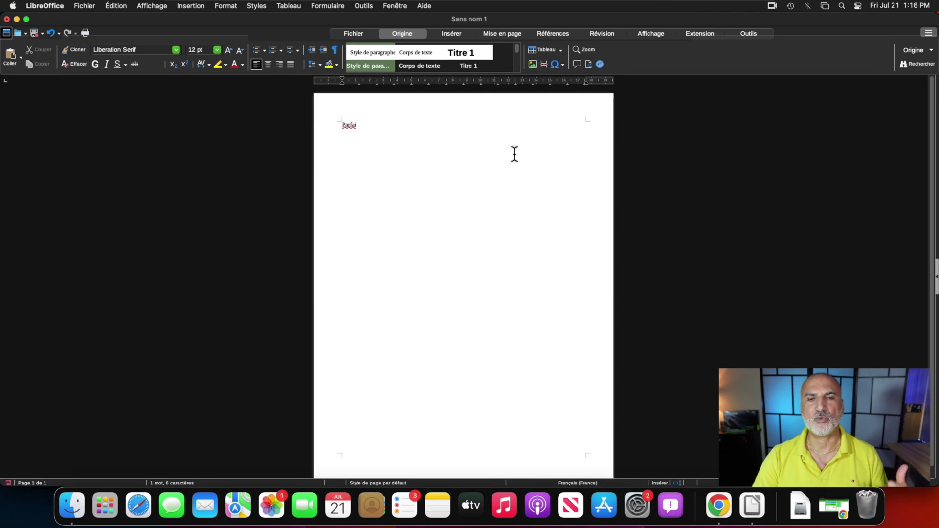
{"action": "type", "text": "s"}
{"action": "key", "text": "Return"}
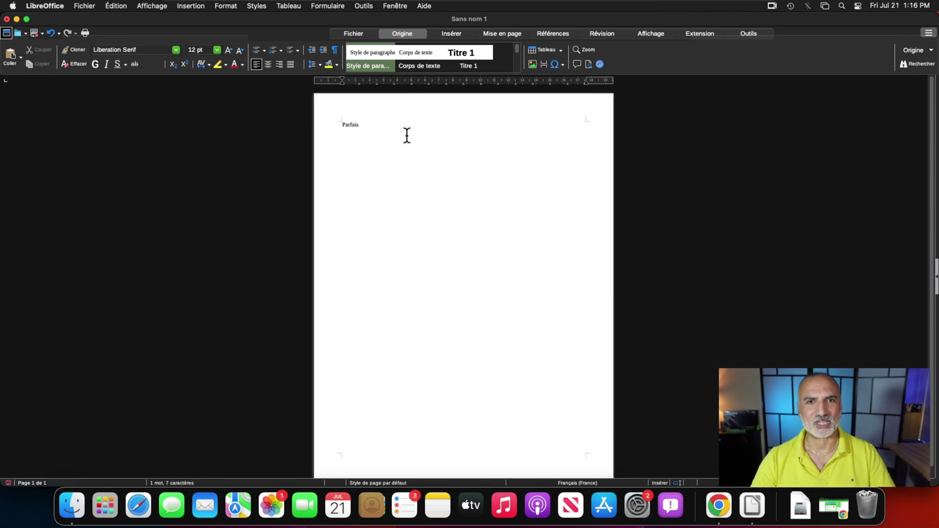